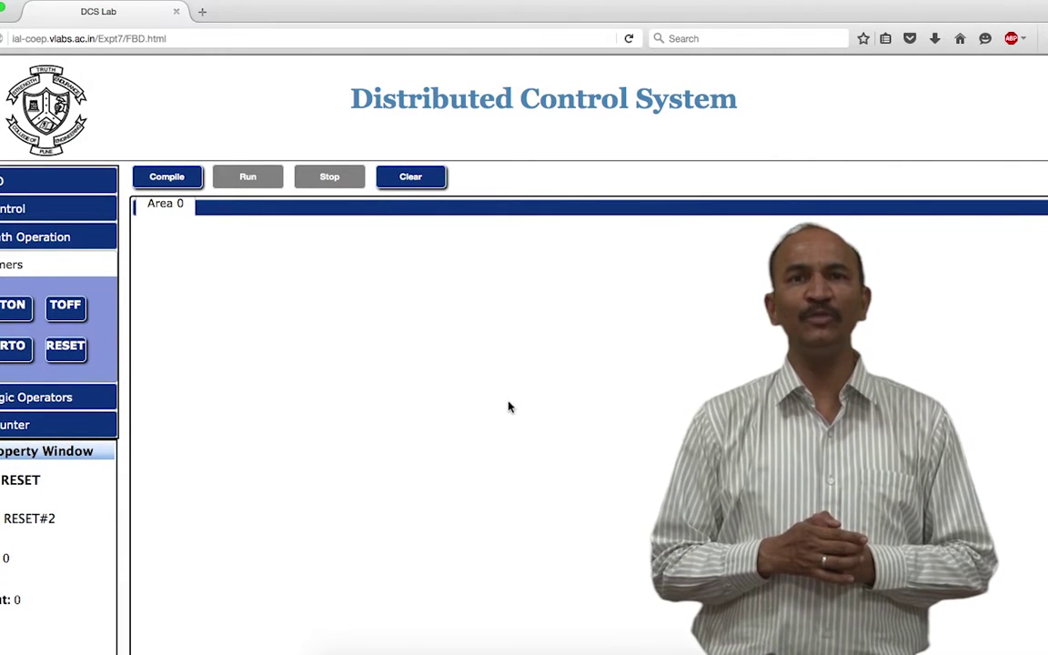
Step: Expand the I/O palette category to show the AI, AO, DI and DO blocks
left_click(24, 180)
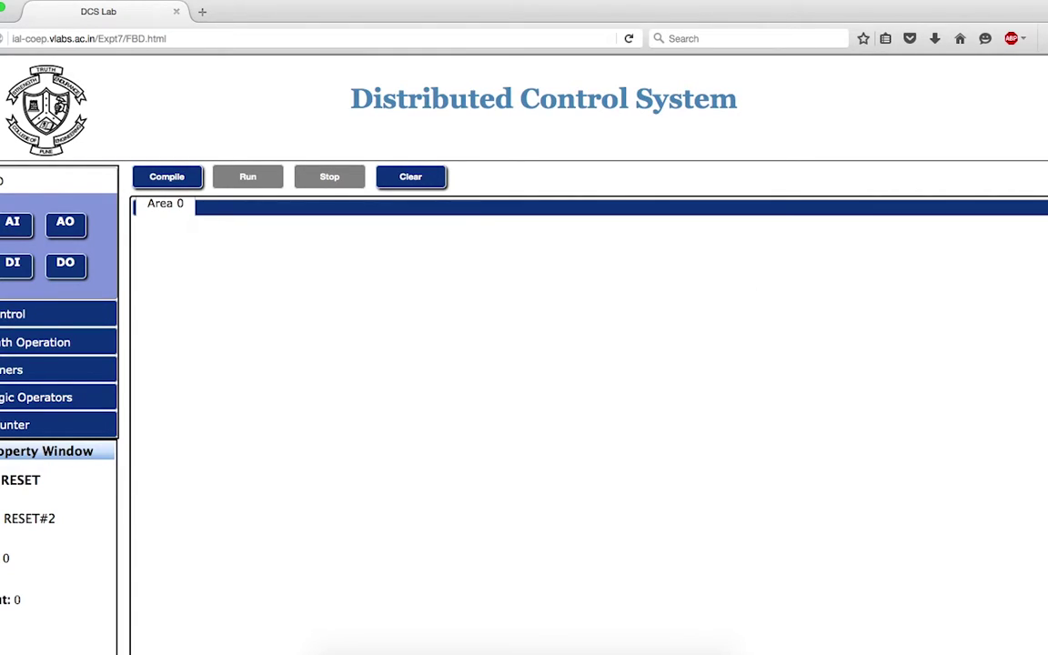
Step: Place a DI block at the upper left of the Area 0 canvas
left_click_drag(13, 263, 229, 265)
left_click_drag(319, 375, 230, 279)
left_click(470, 392)
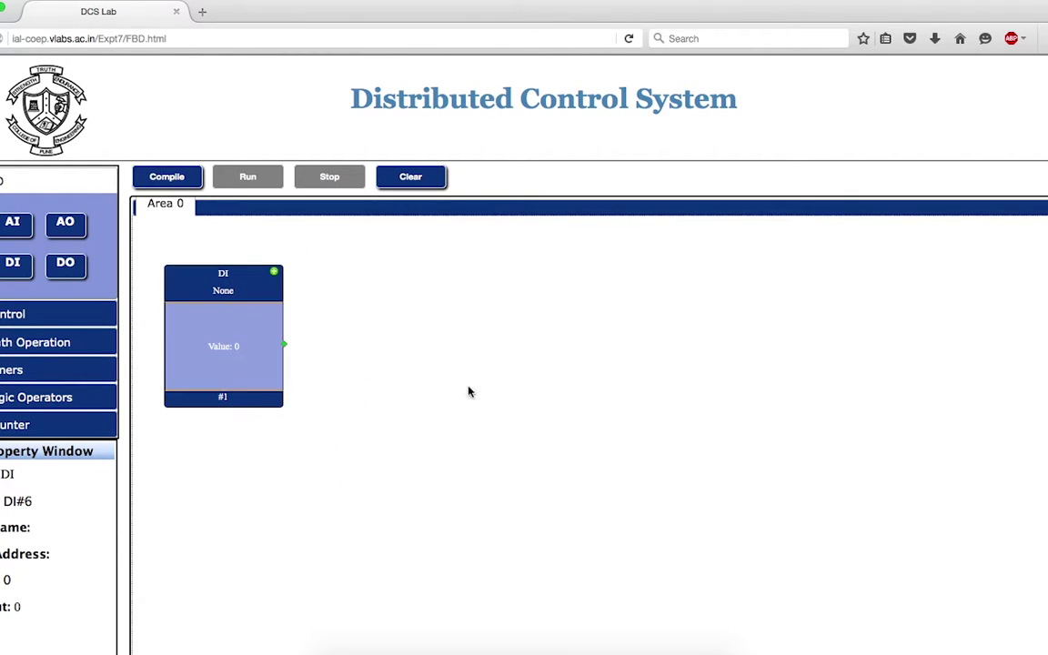
Step: Add OND and OFFD timer blocks and wire the DI output into the OND input
left_click(11, 368)
left_click_drag(13, 314, 468, 256)
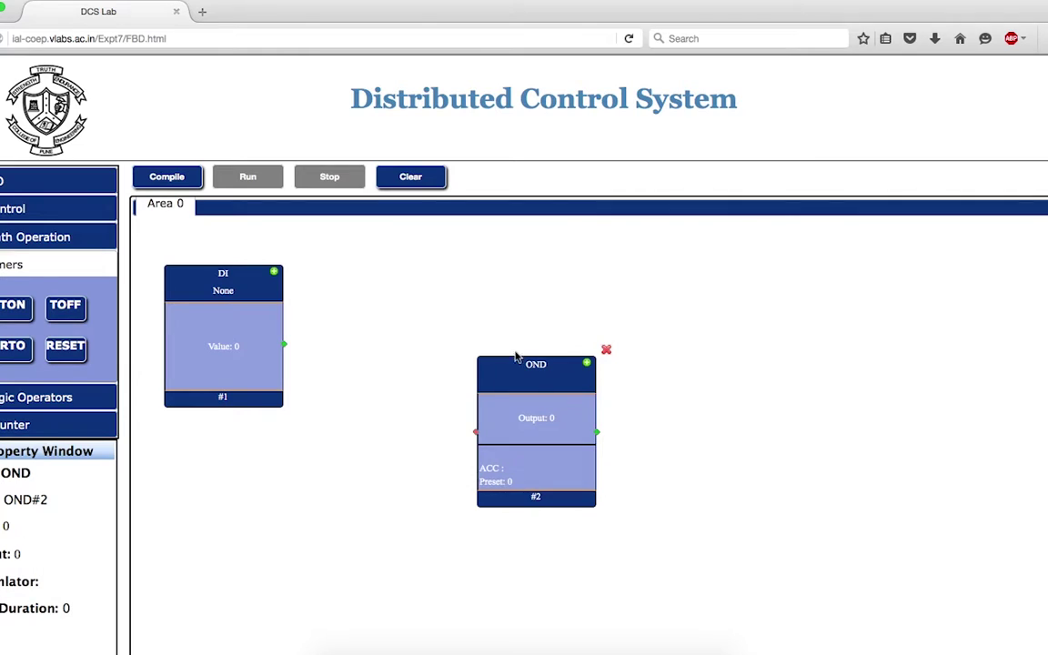
left_click_drag(510, 362, 419, 249)
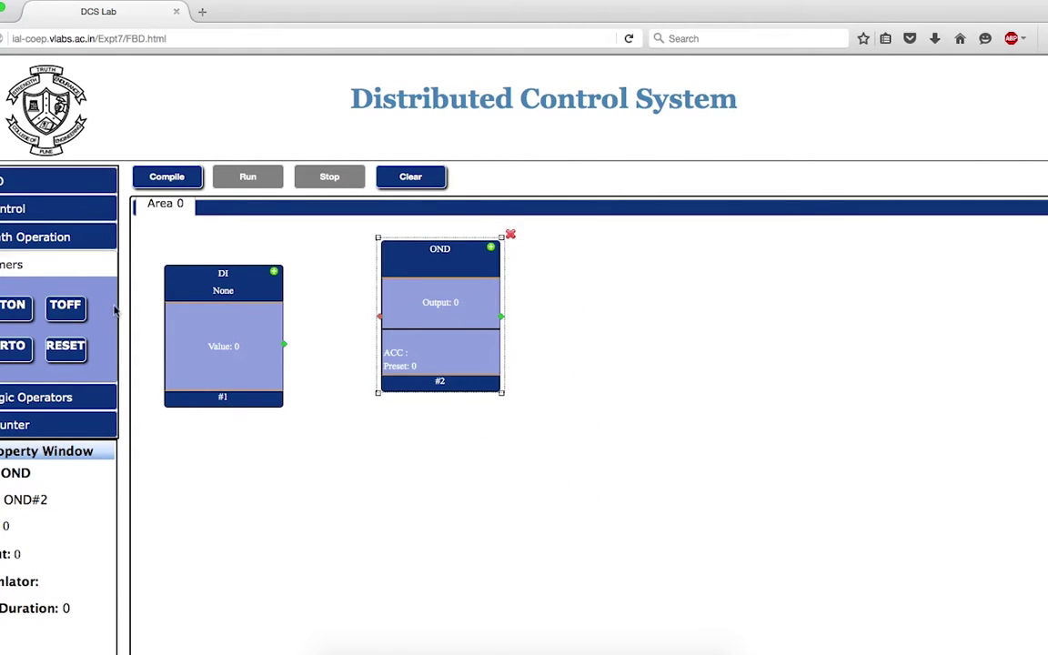
left_click_drag(65, 305, 684, 350)
left_click_drag(756, 477, 755, 478)
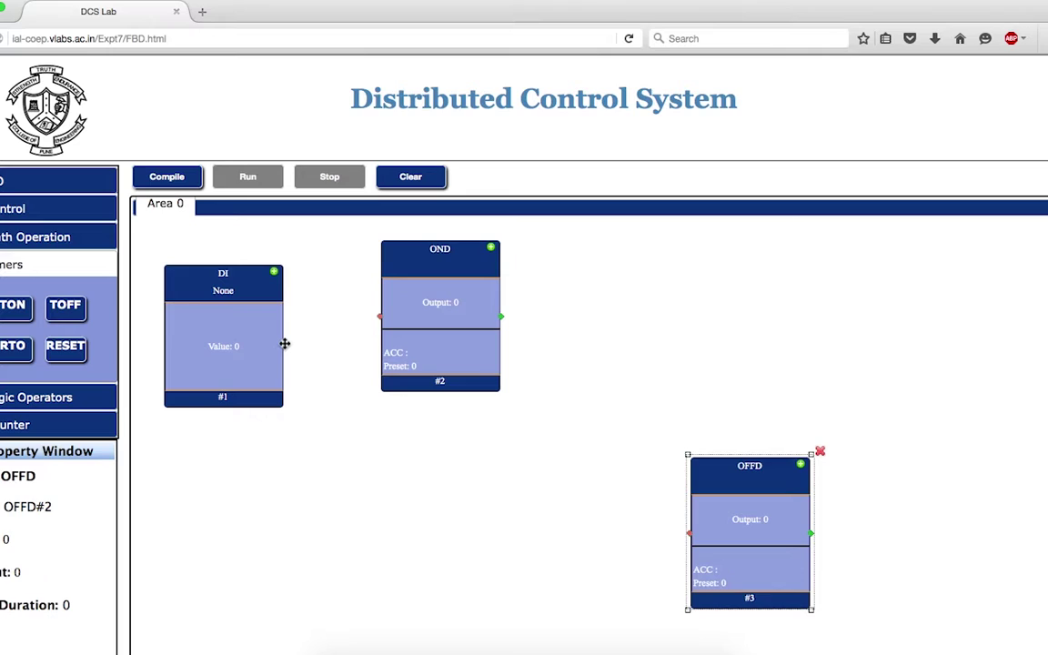
left_click_drag(285, 344, 386, 344)
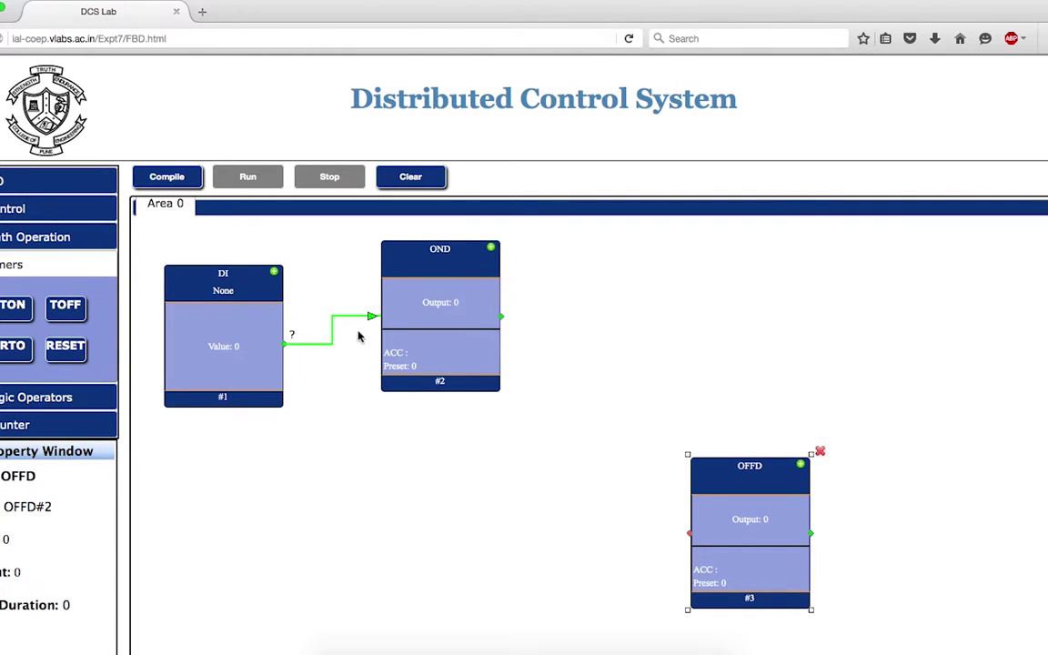
Step: Wire the DI output to the OFFD input and place OFFD below the OND timer
left_click_drag(286, 344, 689, 555)
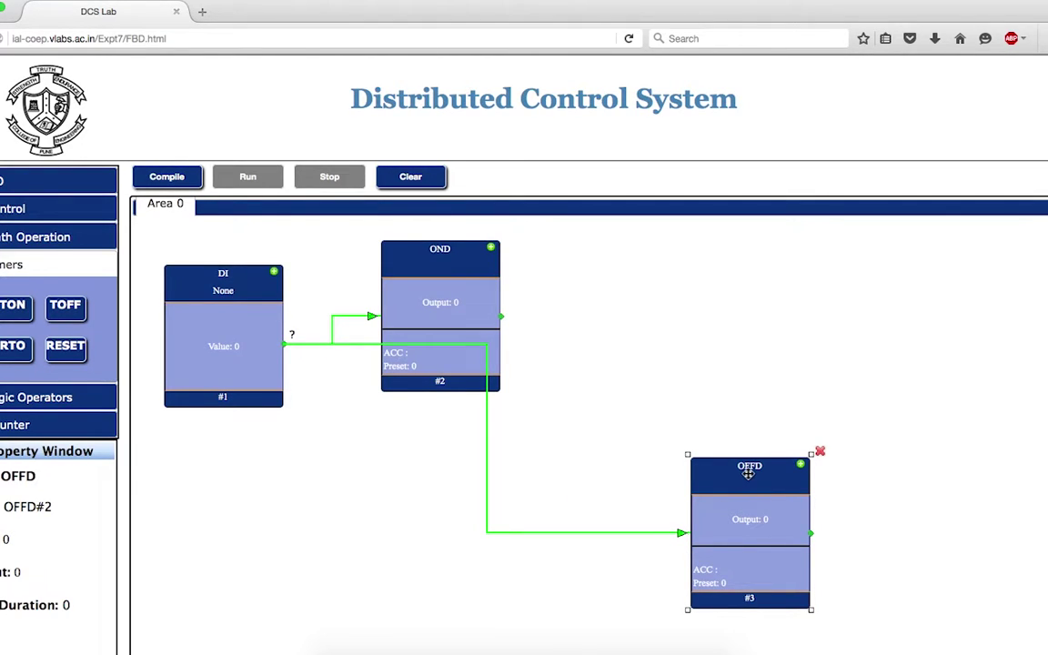
left_click_drag(749, 476, 453, 462)
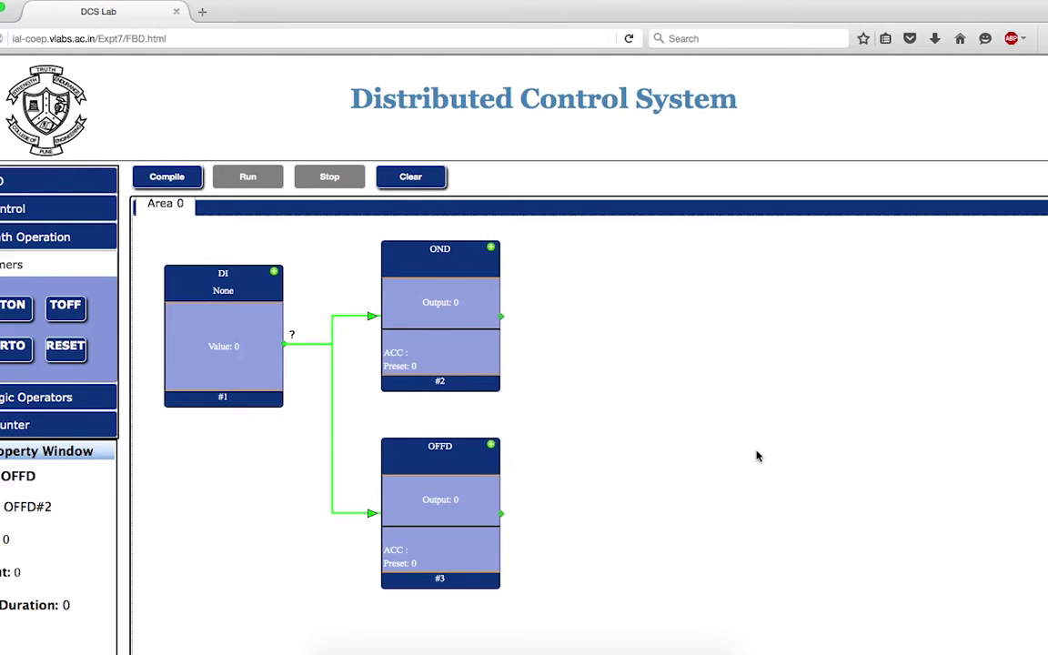
Step: Configure the OND timer with description 'ton' and a preset value of 5000
right_click(440, 273)
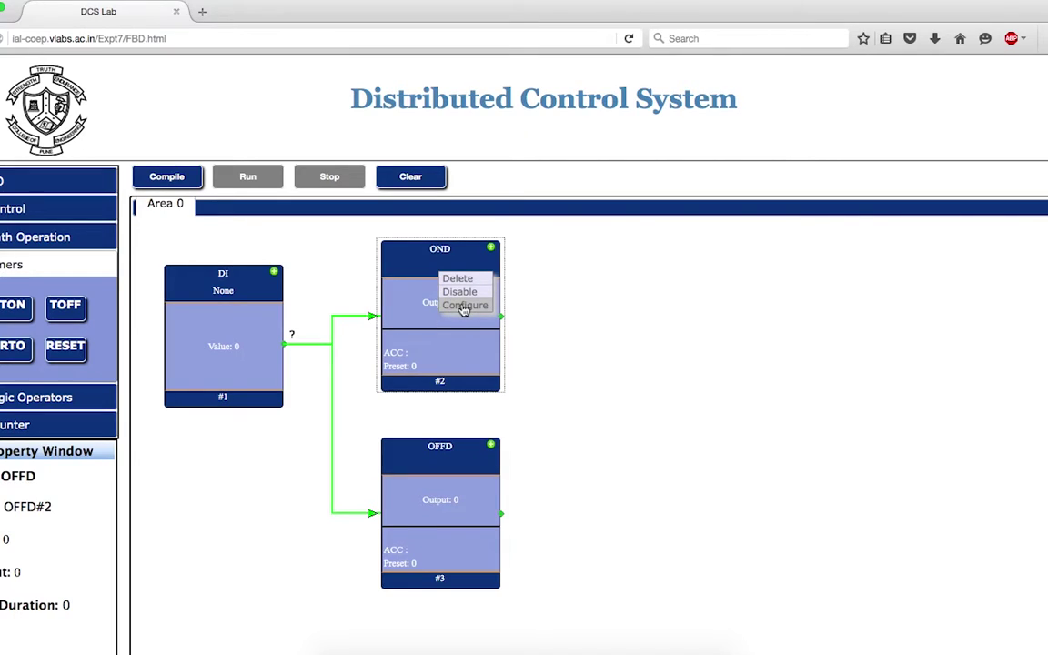
left_click(464, 306)
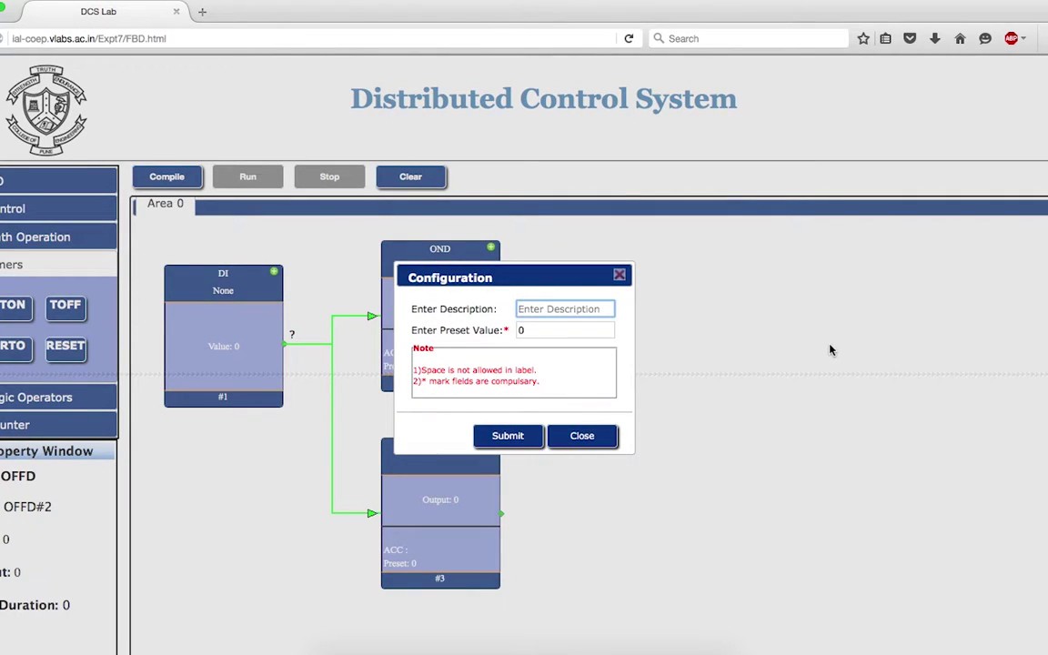
type("ton")
left_click(570, 333)
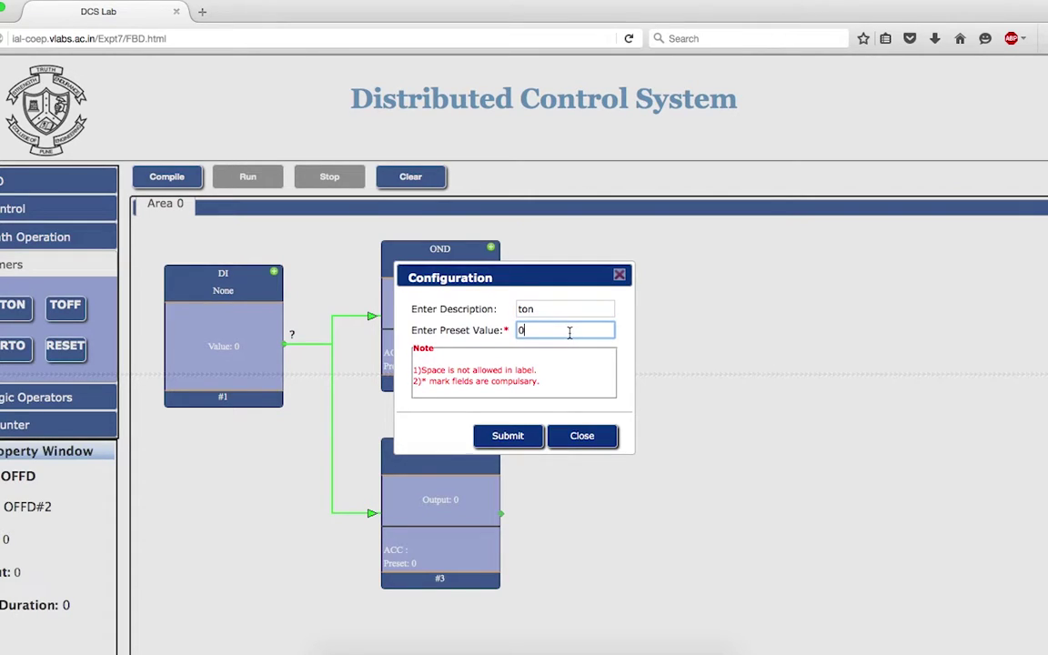
key("BackSpace")
type("5000")
left_click(515, 437)
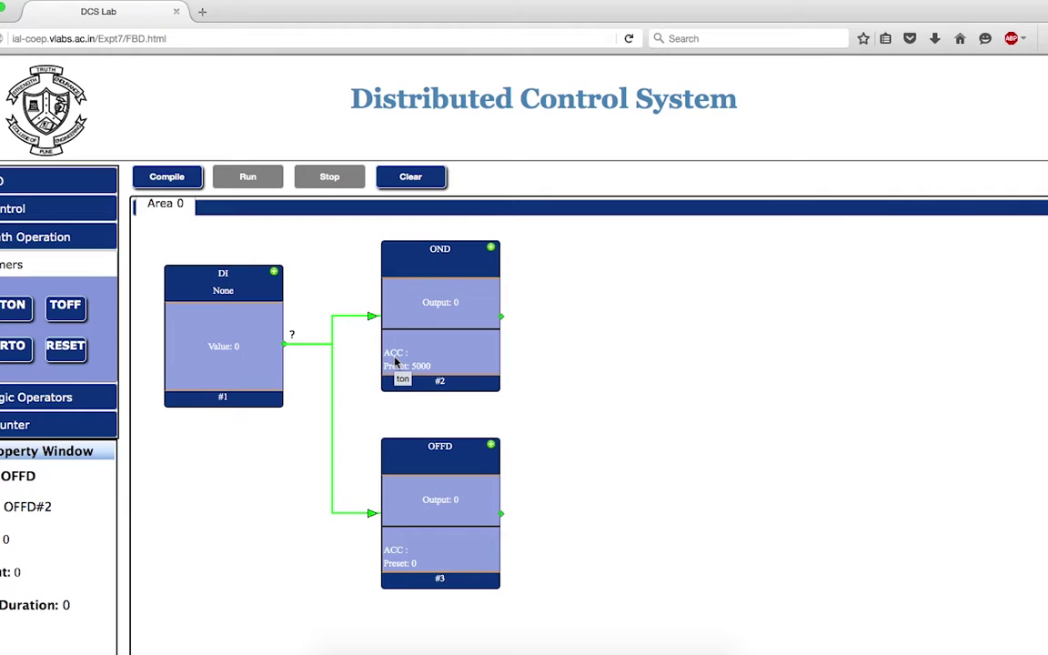
Step: Configure the OFFD timer with description 'tof' and a preset value of 5000
right_click(437, 471)
left_click(472, 496)
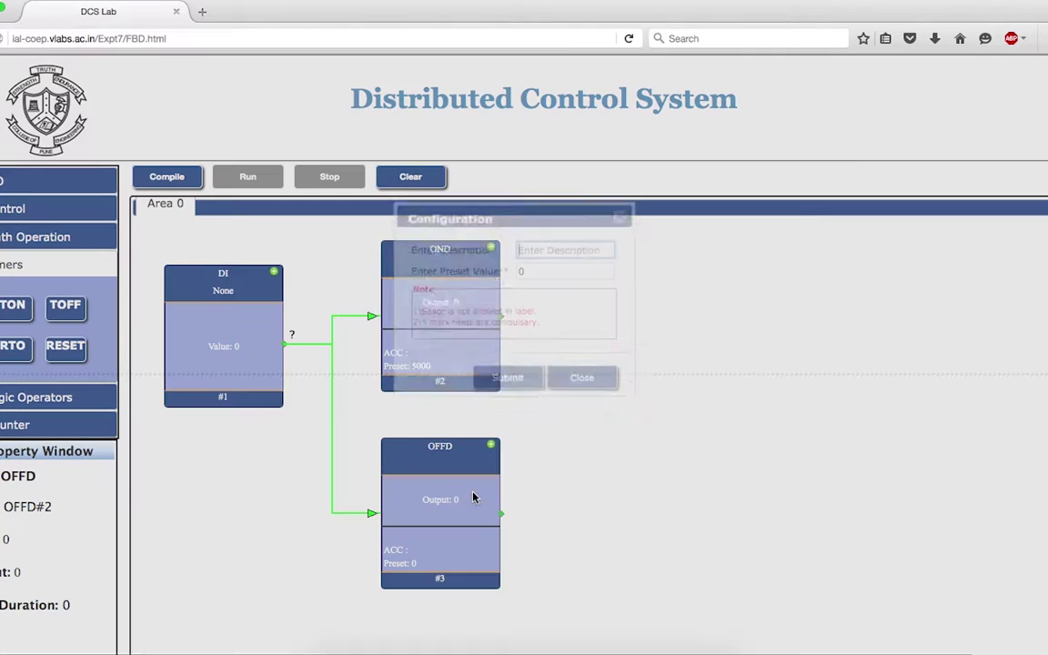
type("tof")
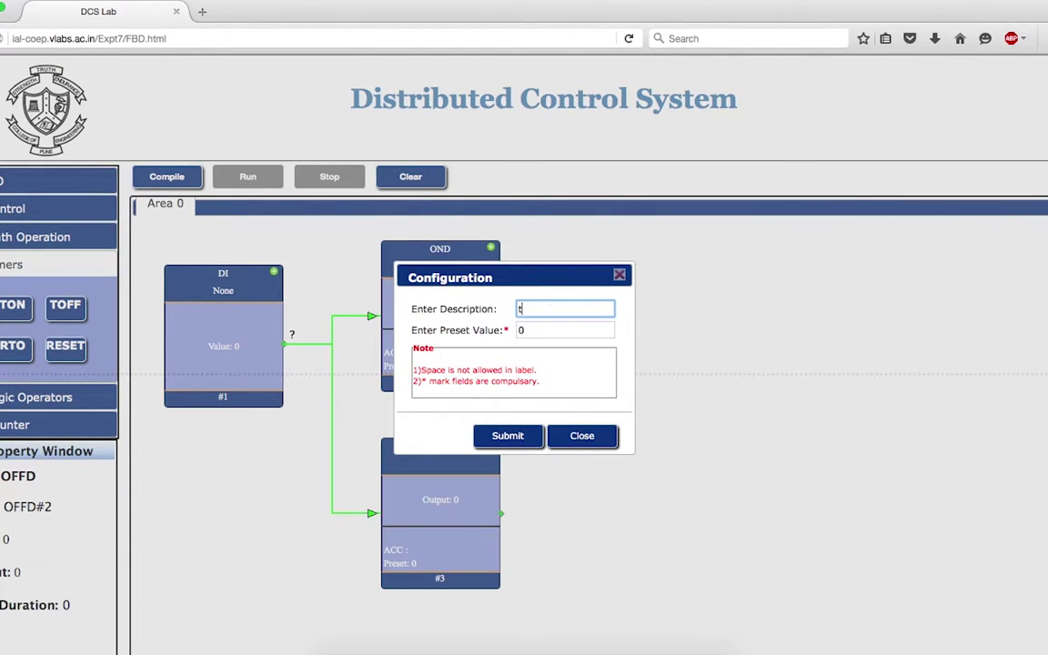
left_click(544, 332)
key("BackSpace")
type("5000")
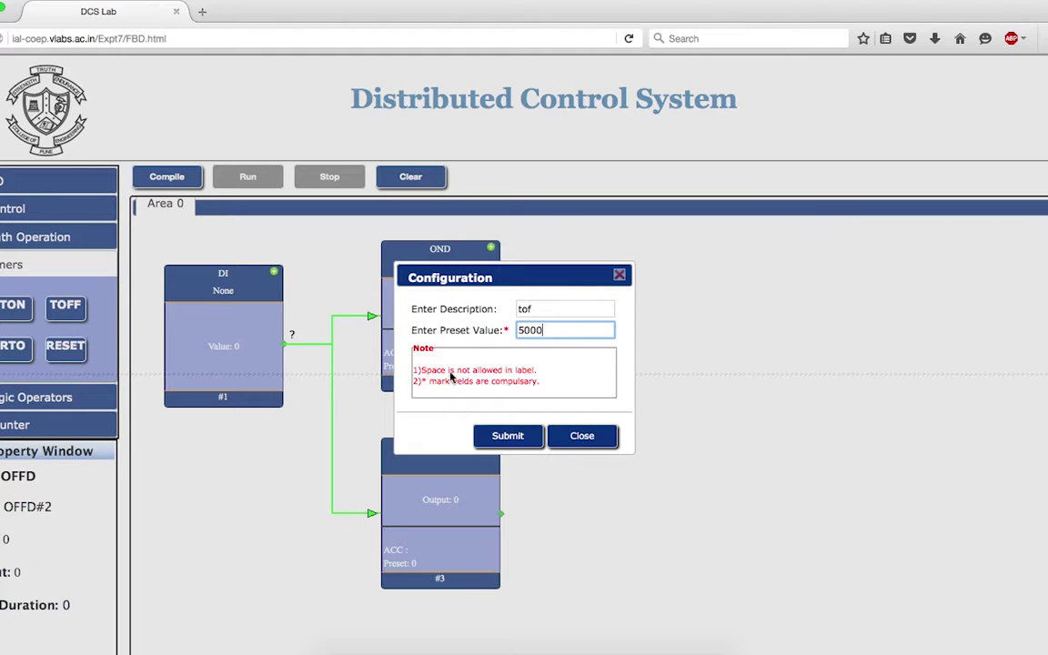
left_click(515, 439)
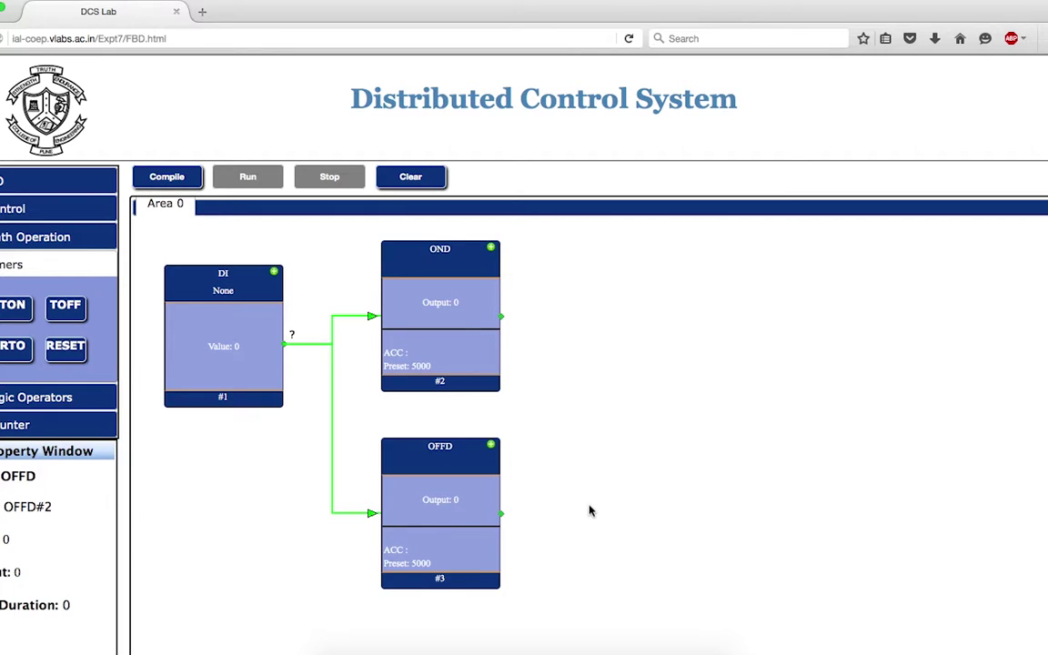
Step: Compile the diagram and run it, with DI at 0 and both timers at ACC 0
left_click(170, 179)
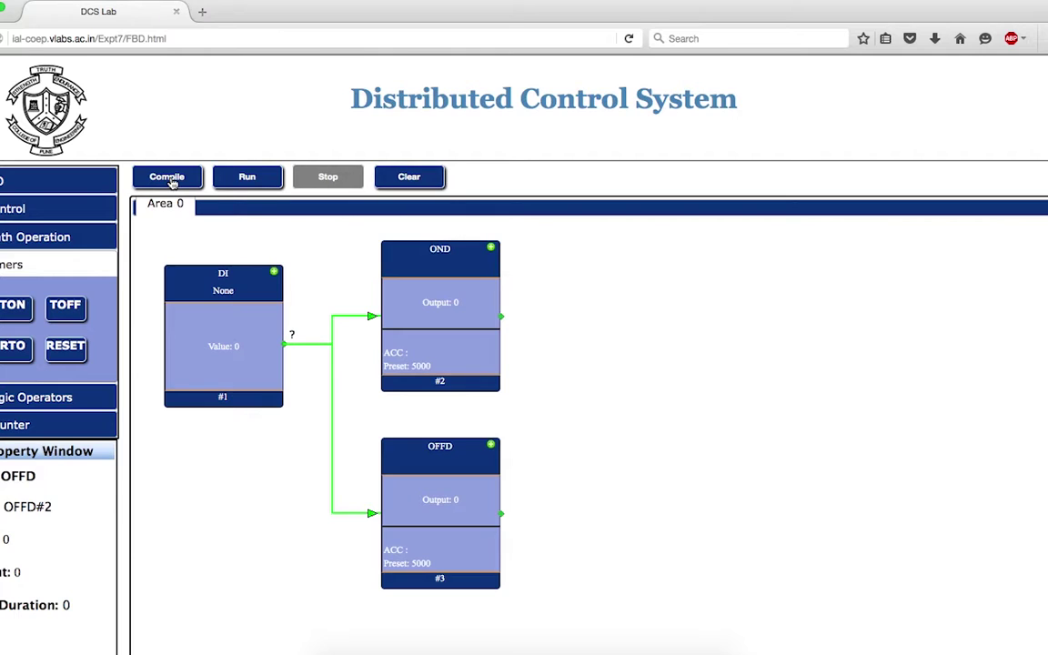
left_click(245, 179)
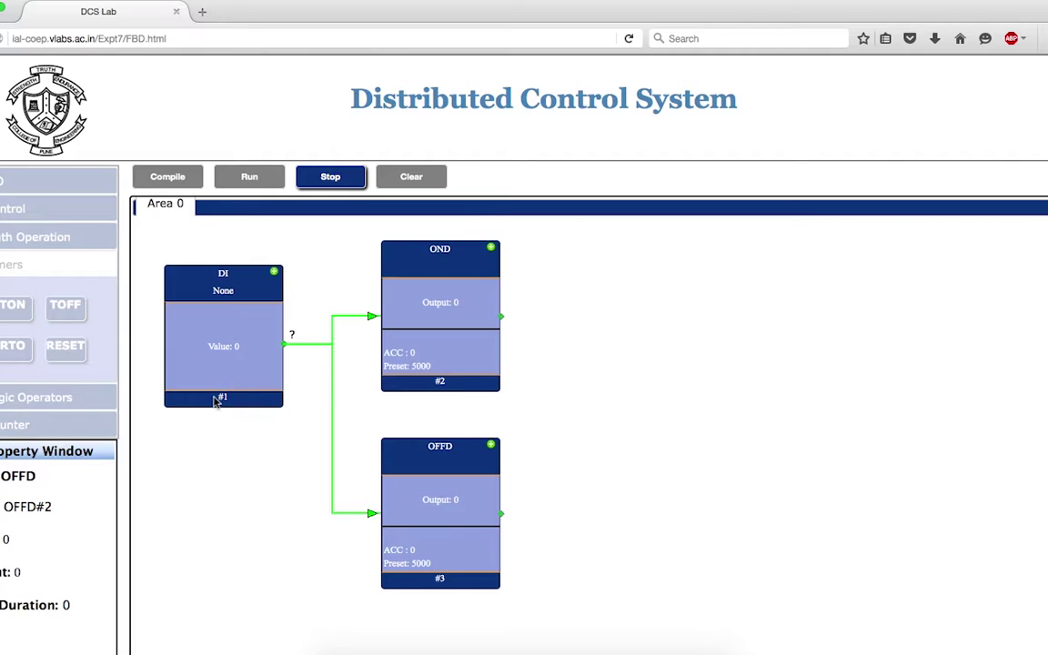
mouse_move(214, 324)
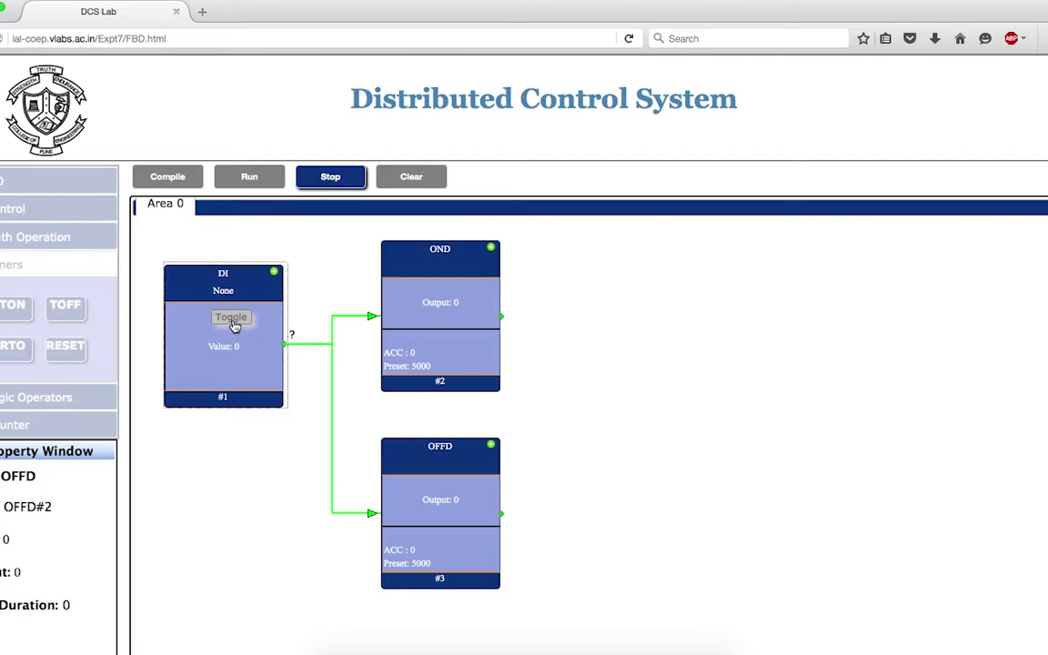
Step: Toggle the DI input to 1, wait, then toggle it back to 0
left_click(232, 318)
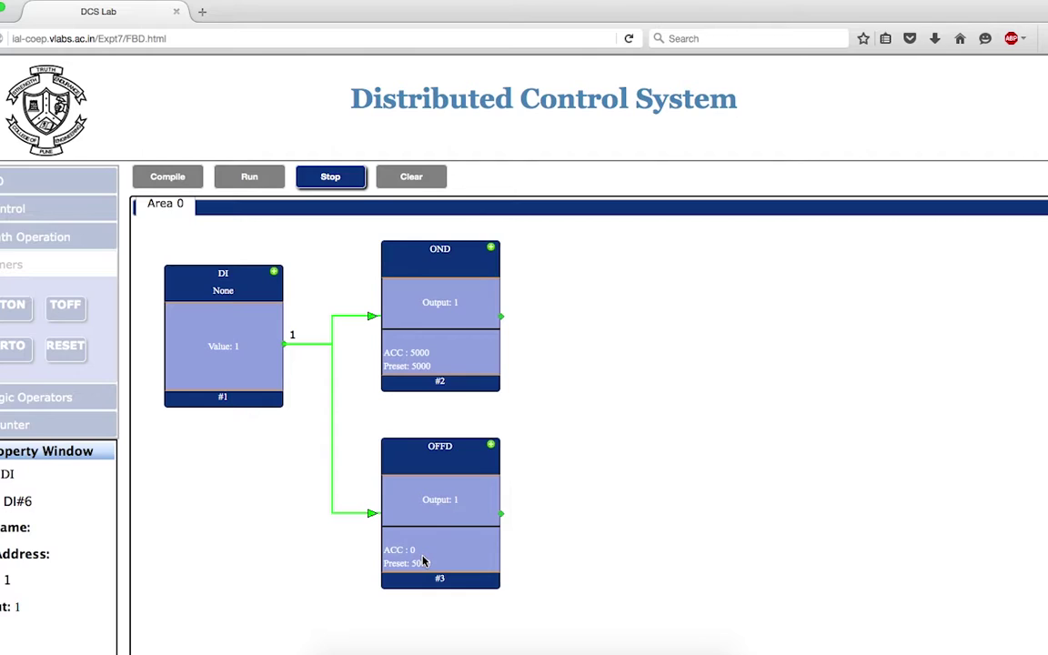
left_click(241, 330)
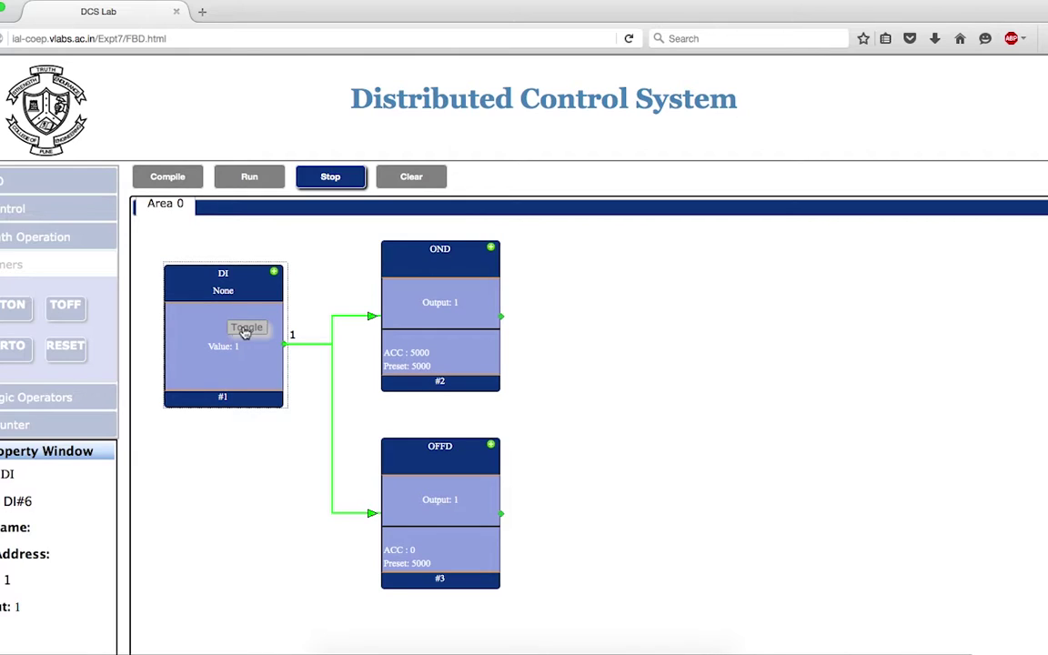
left_click(243, 333)
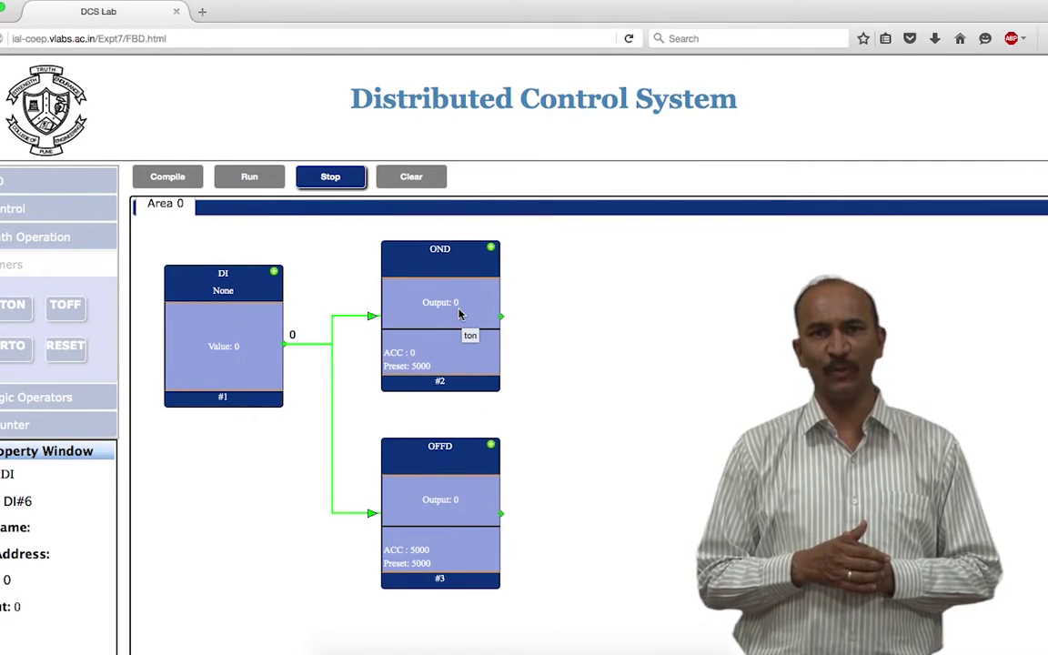
Step: Stop the simulation and add two DO blocks to the canvas
left_click(329, 178)
left_click(11, 179)
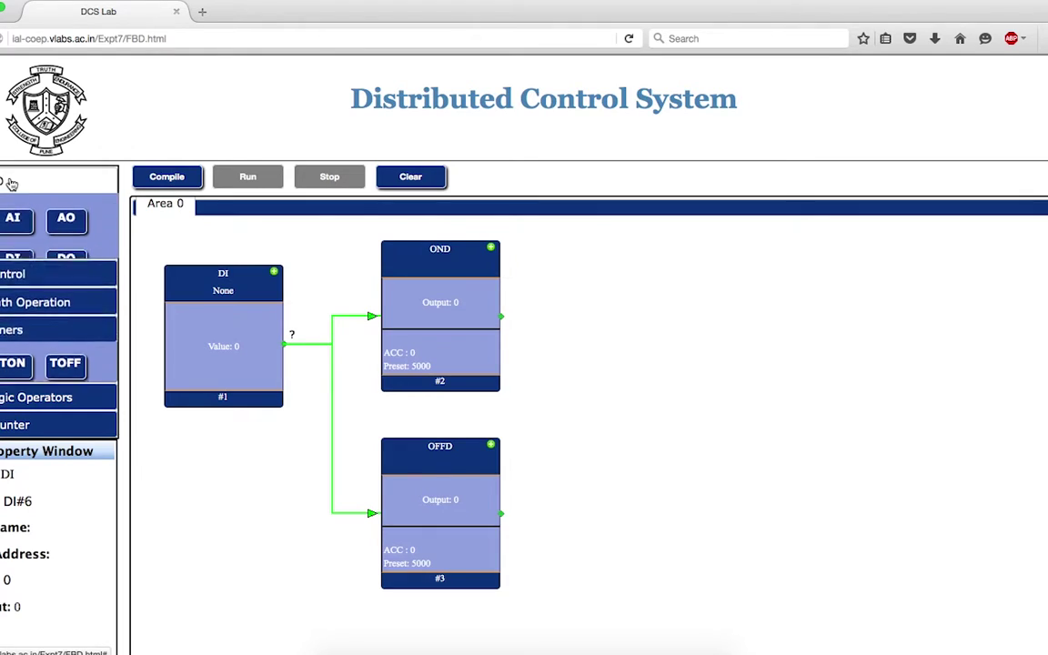
left_click_drag(65, 267, 621, 262)
left_click_drag(65, 263, 563, 478)
Step: Position the DOs beside OND and OFFD and wire each timer's output to its DO
left_click_drag(677, 416, 611, 286)
left_click_drag(628, 593, 620, 462)
left_click_drag(500, 315, 558, 303)
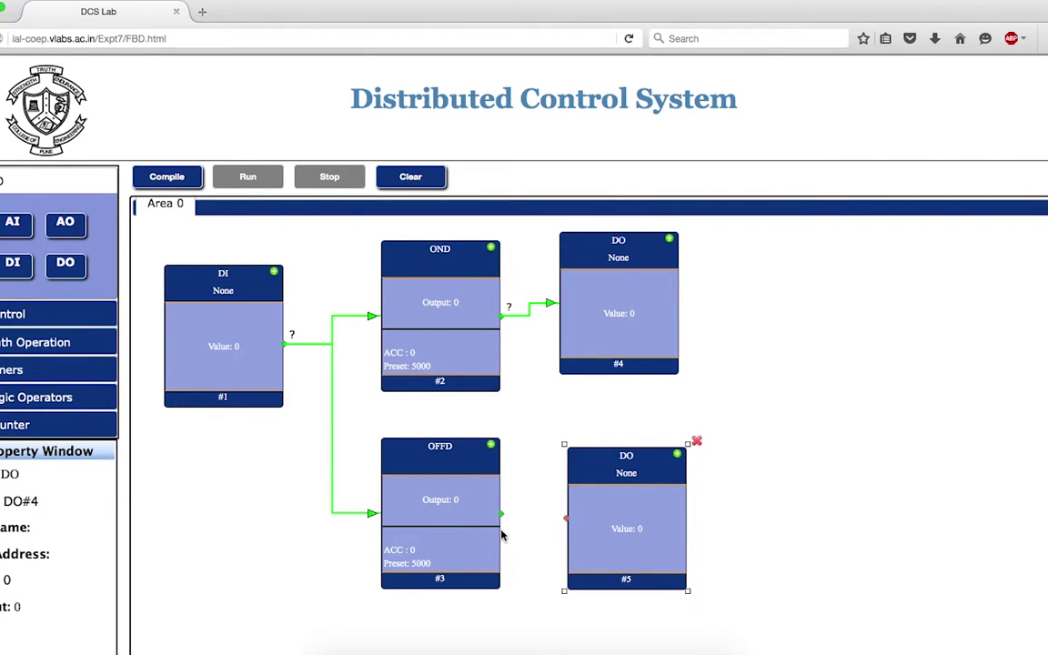
left_click_drag(503, 510, 564, 517)
Step: Compile and run the full diagram, toggle DI to 1 then 0, then stop
left_click(179, 184)
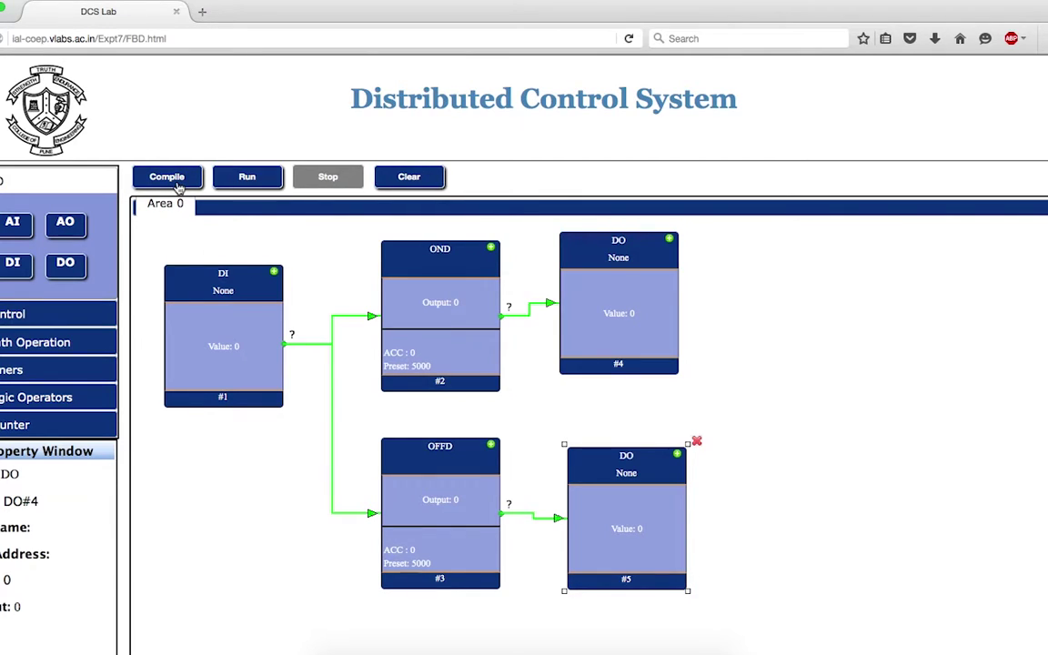
left_click(247, 176)
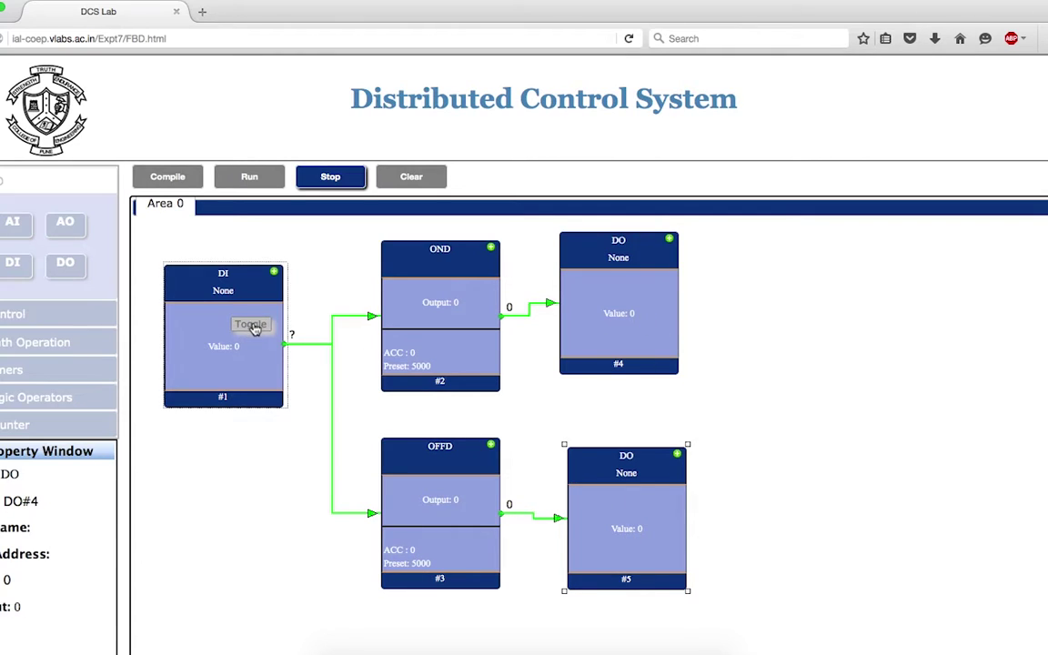
left_click(252, 326)
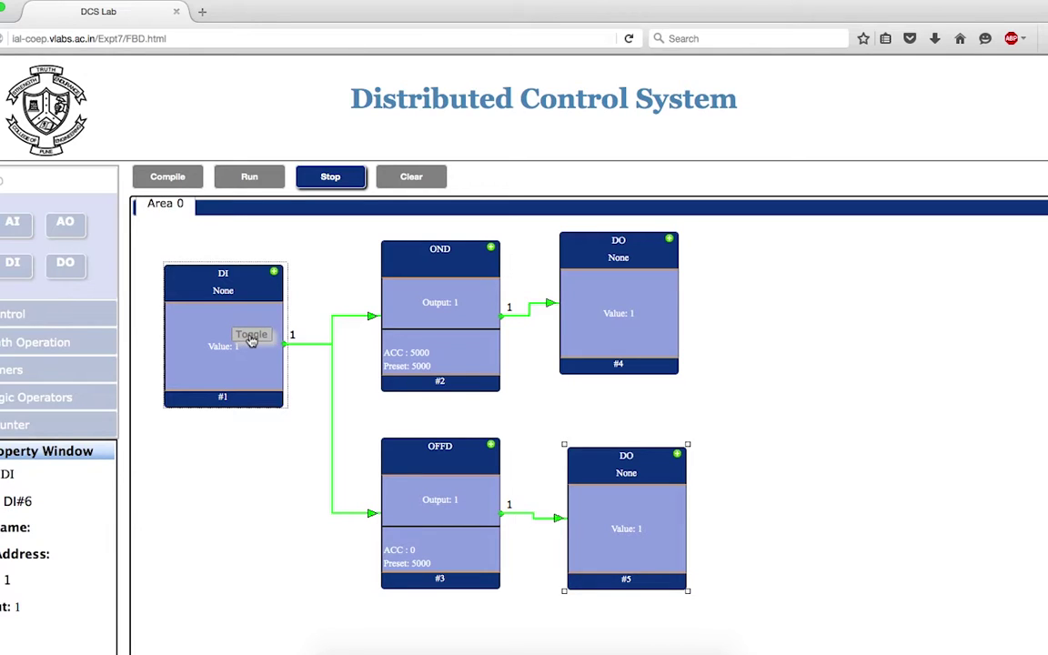
left_click(252, 339)
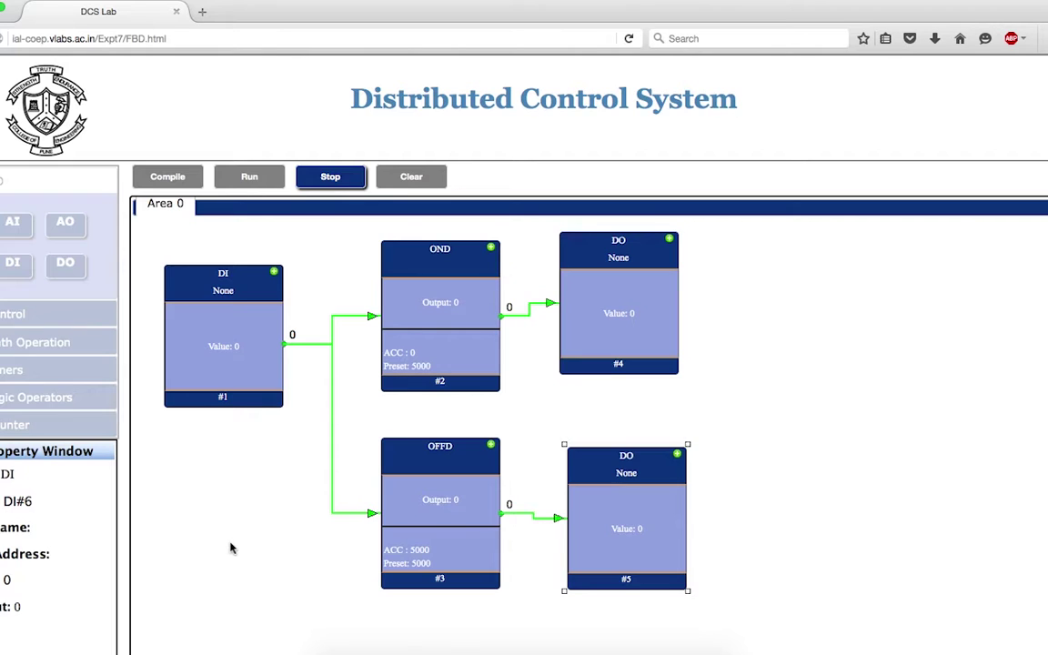
left_click(330, 177)
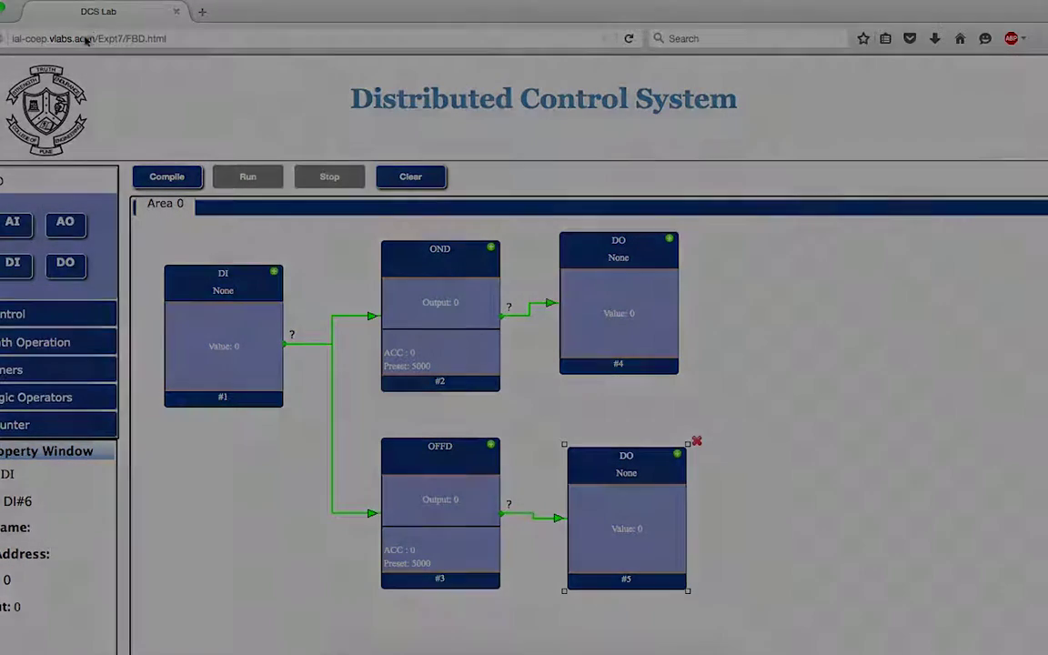